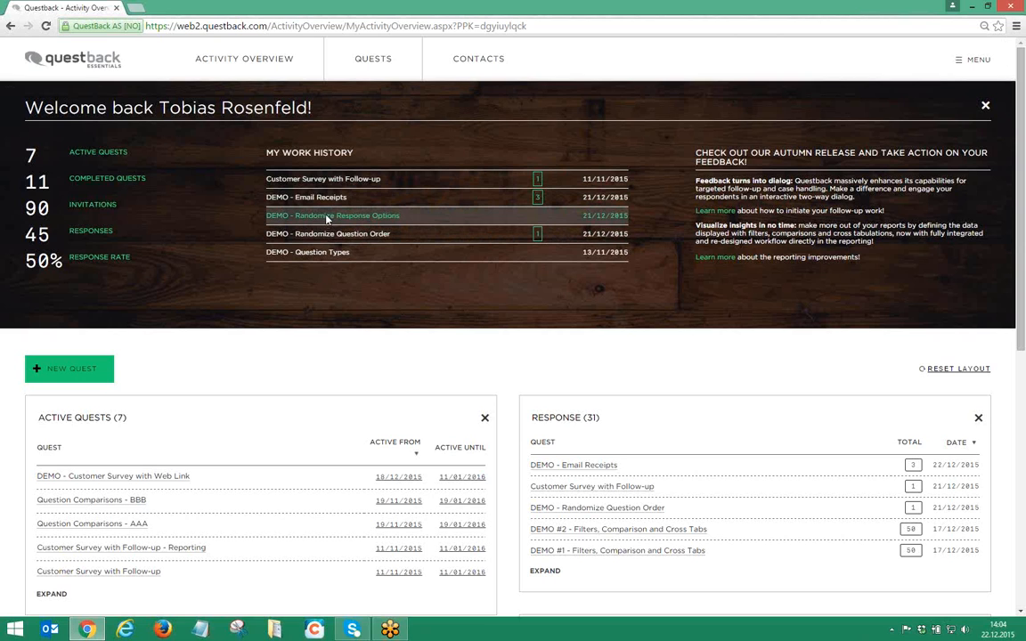
# - Open the quest "DEMO - Randomize Response Options" and check the answer-randomization setting of questions 1 and 2
pyautogui.click(327, 220)
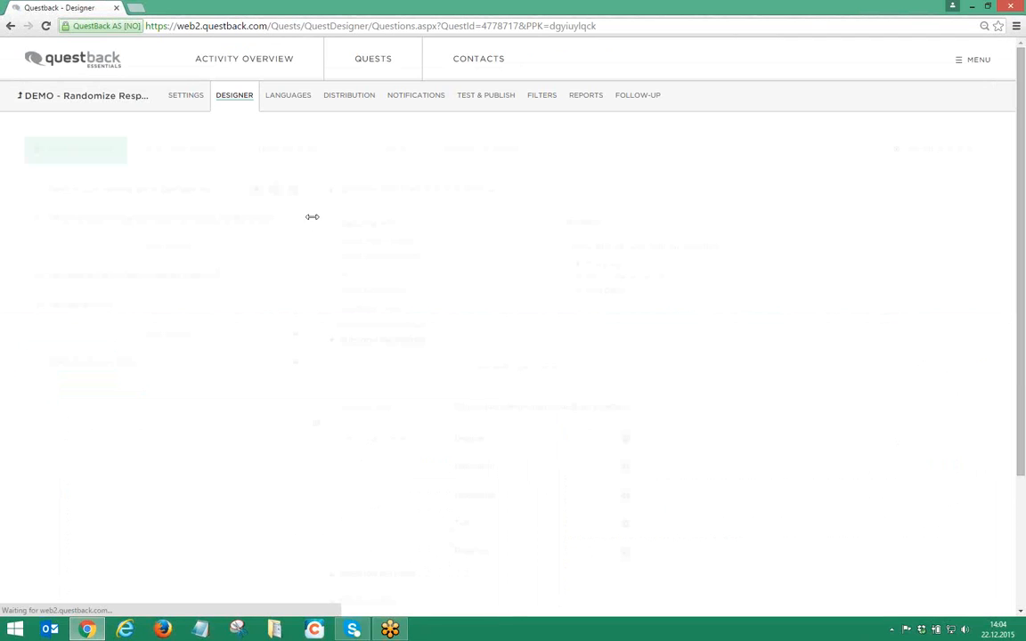
pyautogui.click(350, 221)
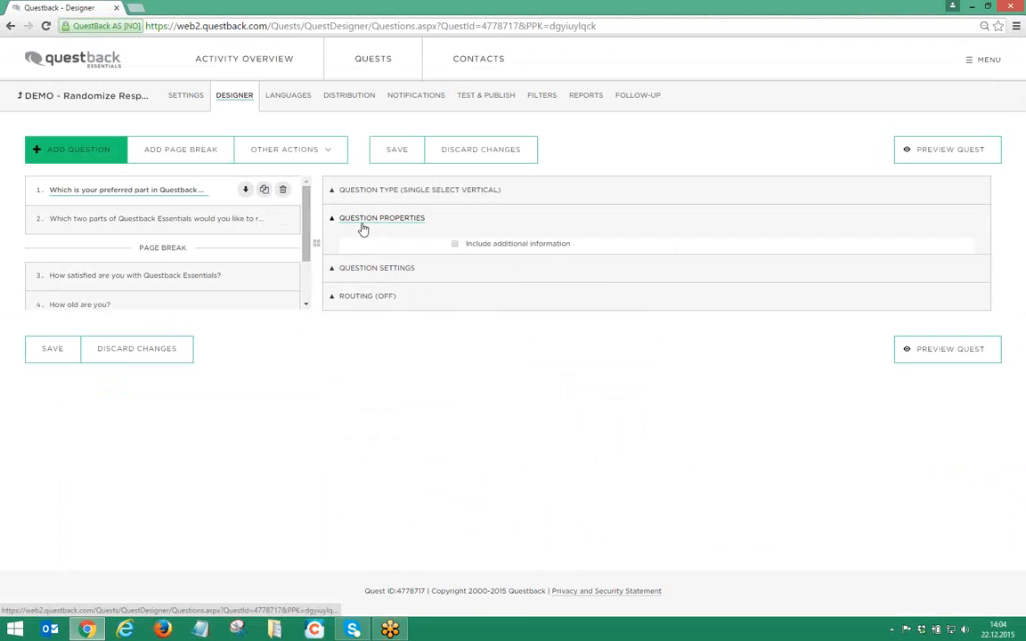
pyautogui.click(354, 248)
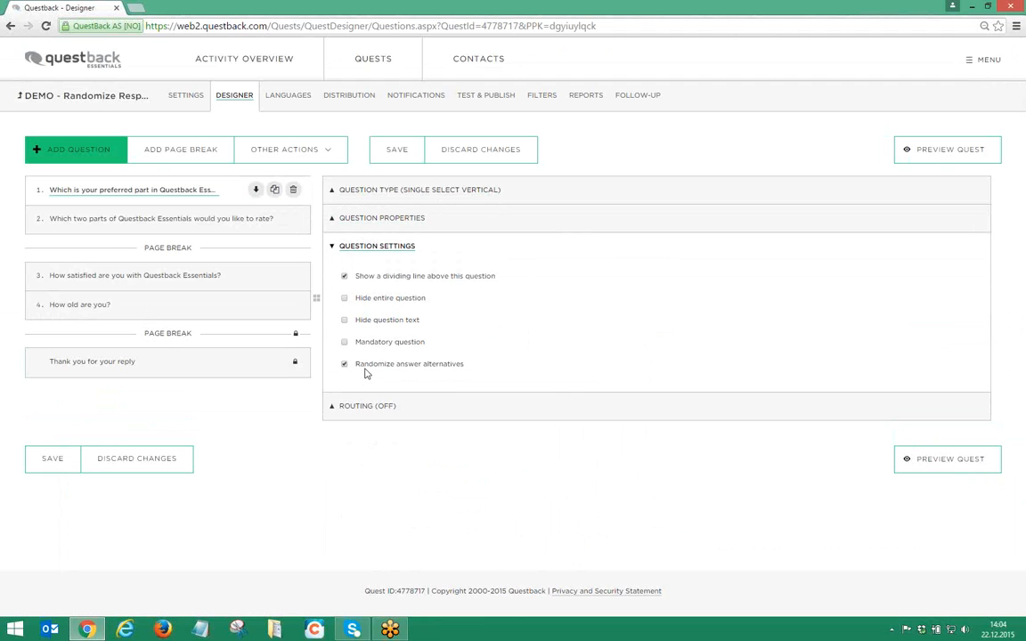
pyautogui.click(190, 218)
pyautogui.click(357, 219)
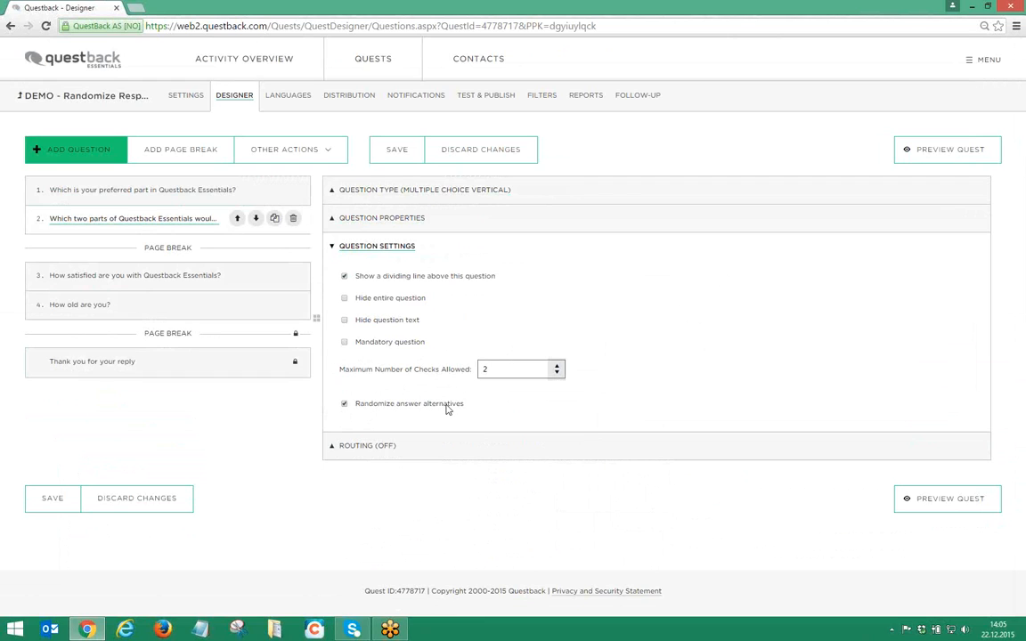
# - Run a test of the quest and reload it twice to compare the answer order, then close the test window
pyautogui.click(485, 96)
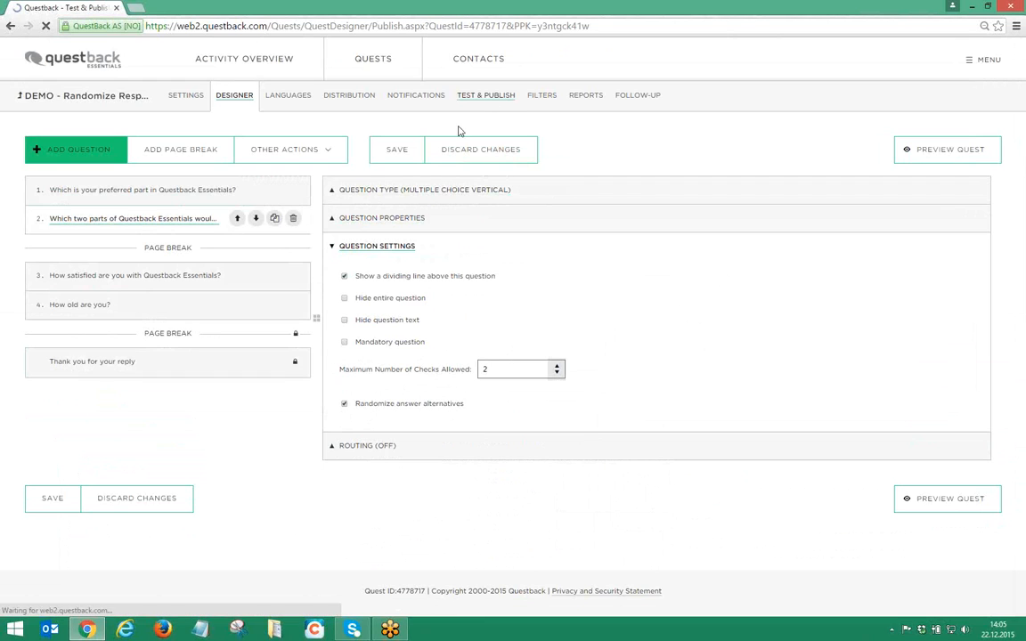
pyautogui.click(169, 149)
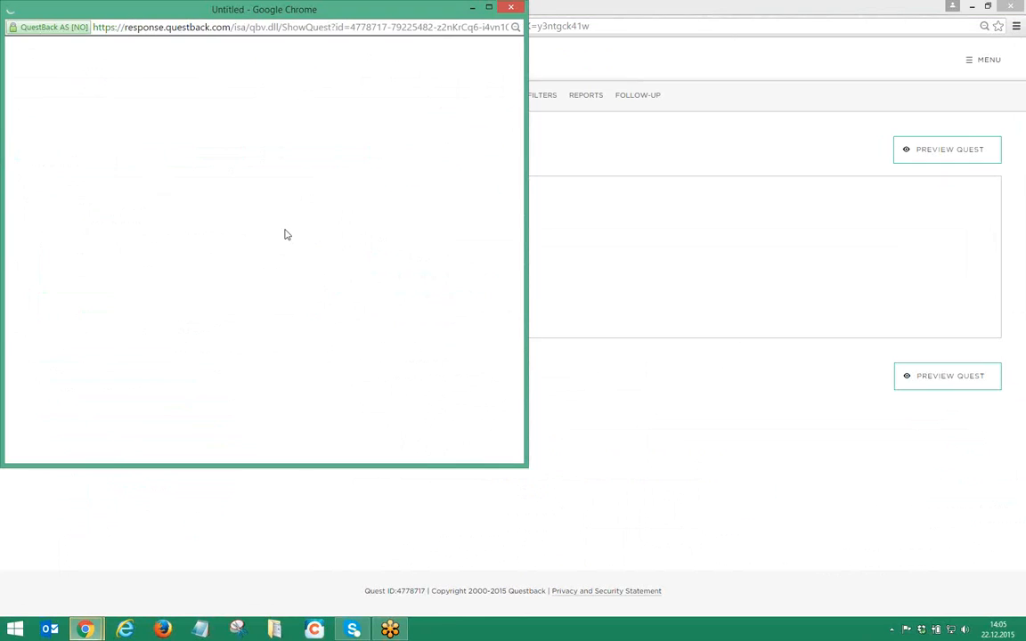
pyautogui.press('F5')
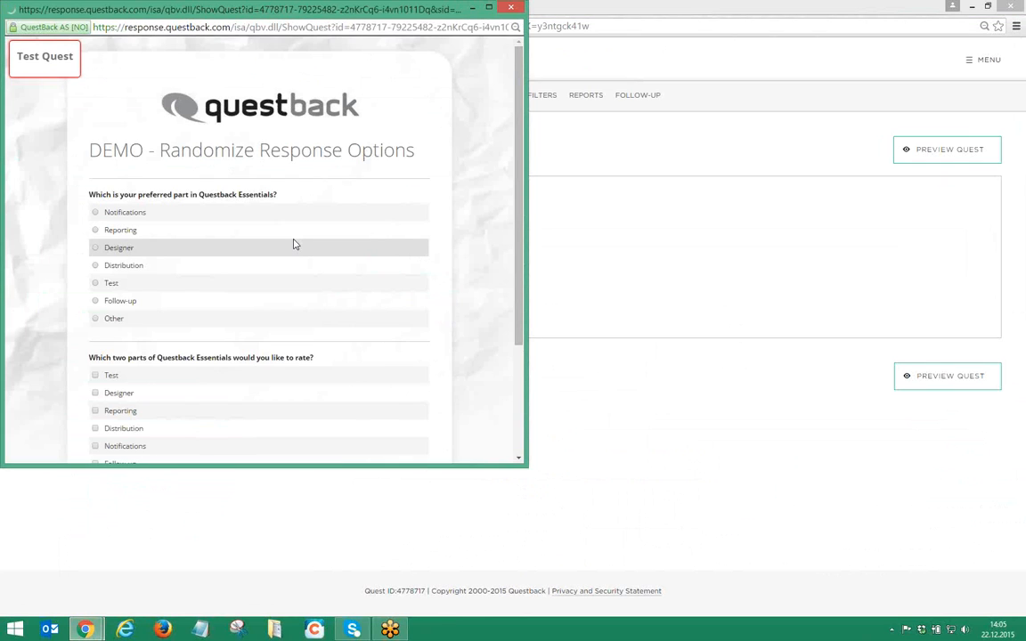
pyautogui.press('F5')
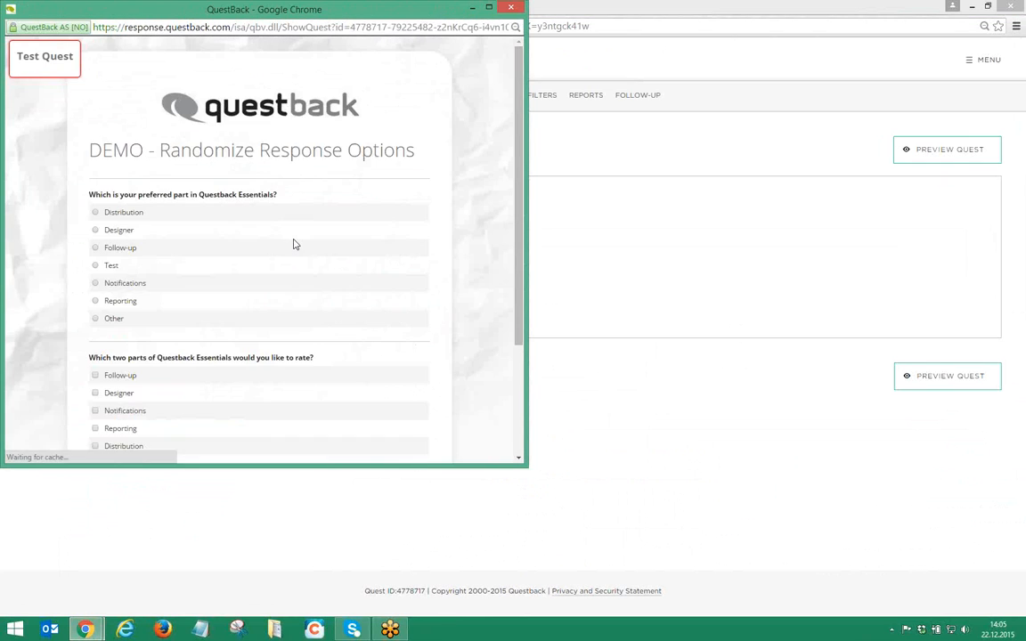
pyautogui.click(511, 9)
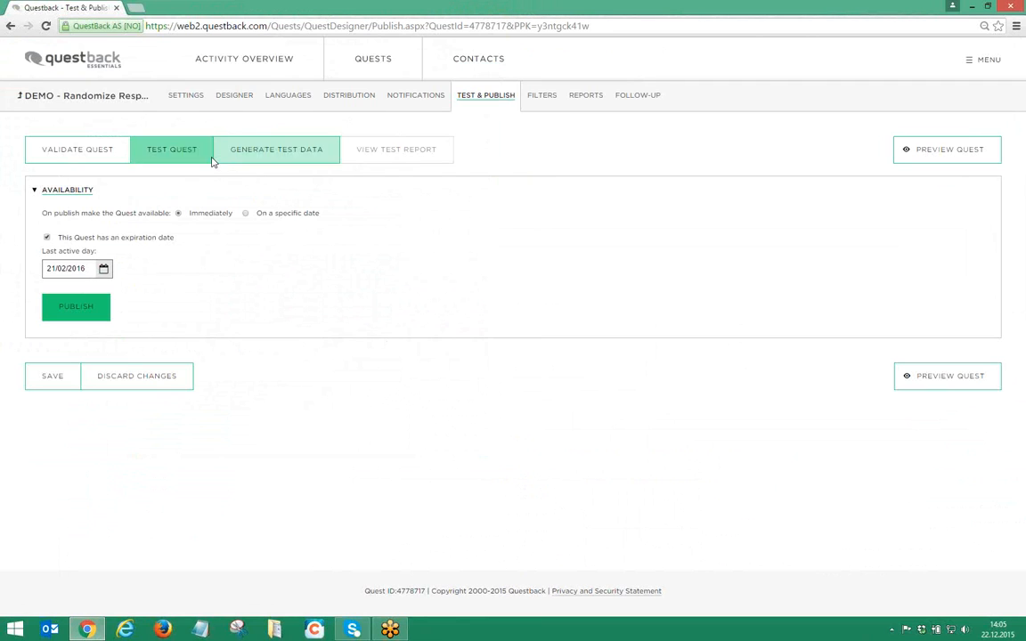
# - Return to the quest's designer and examine the answer alternatives and settings of question 3, "How satisfied are you with Questback Essentials?"
pyautogui.click(233, 95)
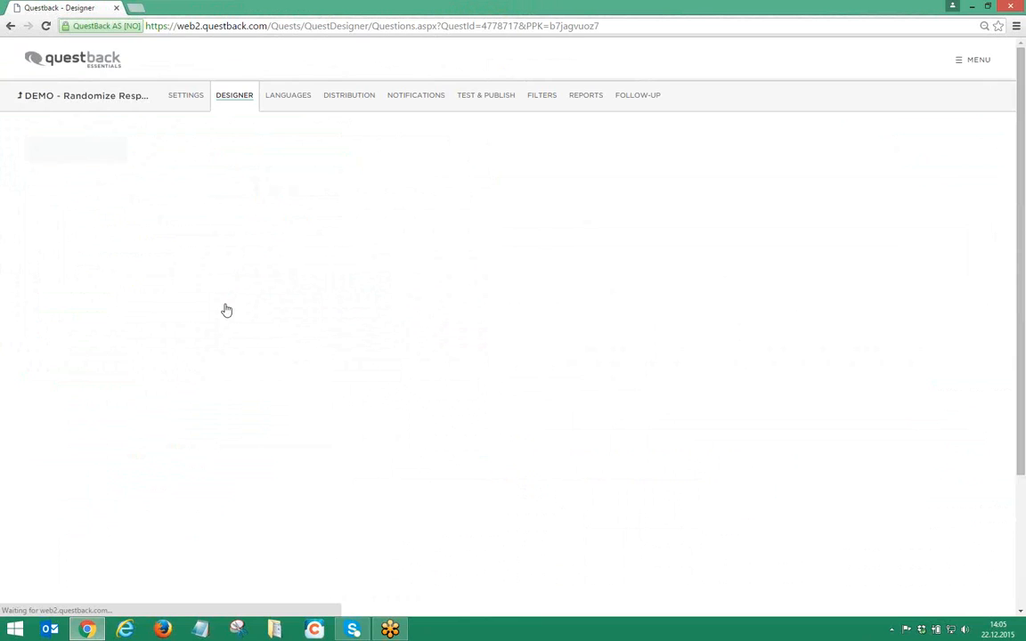
pyautogui.click(160, 275)
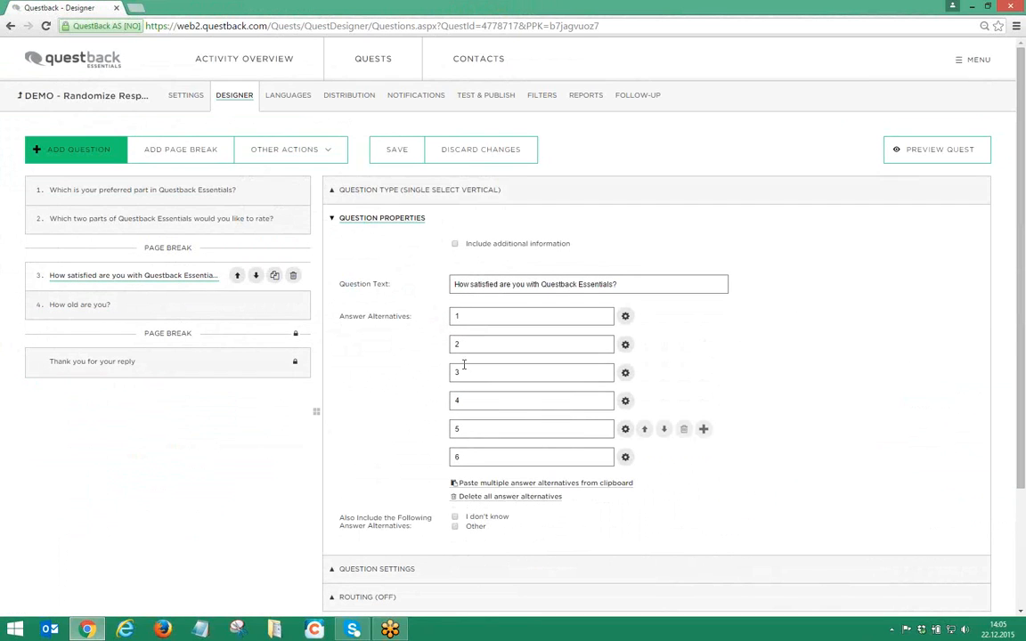
pyautogui.scroll(-1, 462, 454)
pyautogui.click(392, 514)
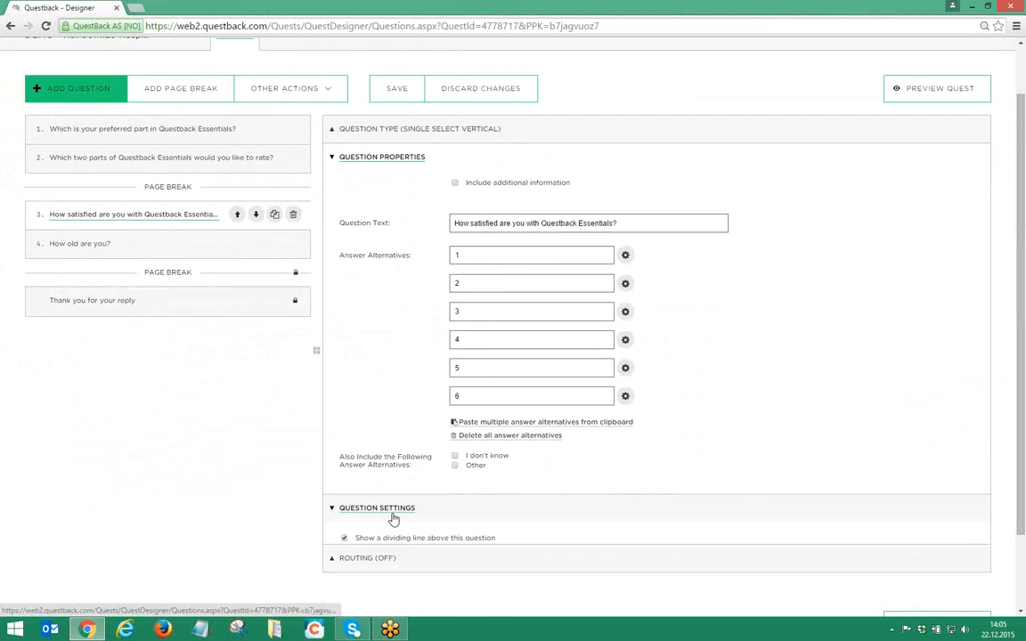
pyautogui.scroll(-1, 401, 531)
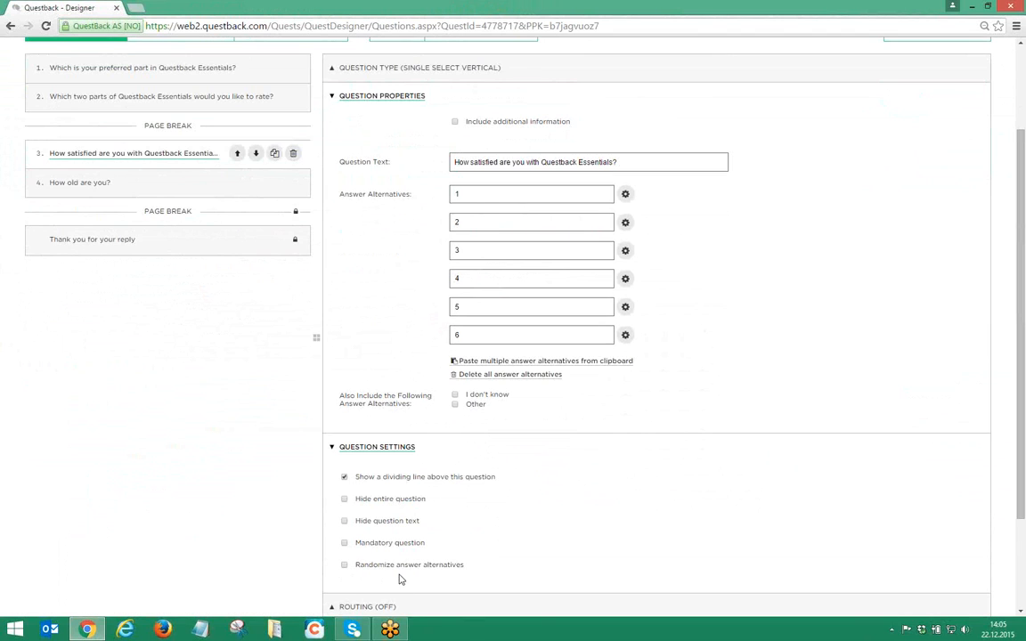
pyautogui.scroll(2, 403, 570)
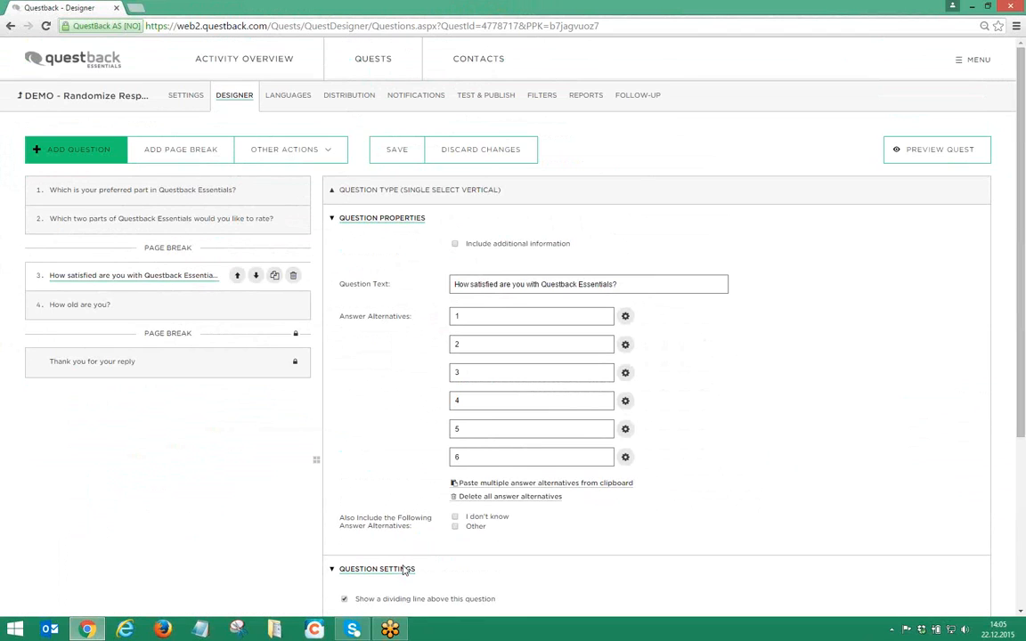
# - Open the quest "DEMO - Randomize Question Order" and turn on randomization for its question sets
pyautogui.click(245, 60)
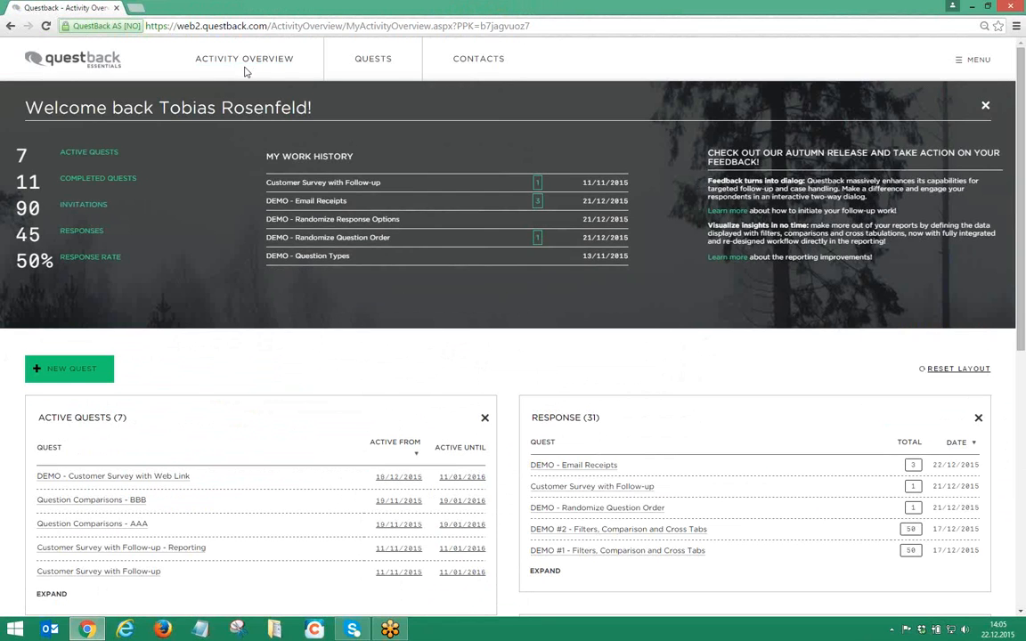
pyautogui.click(338, 236)
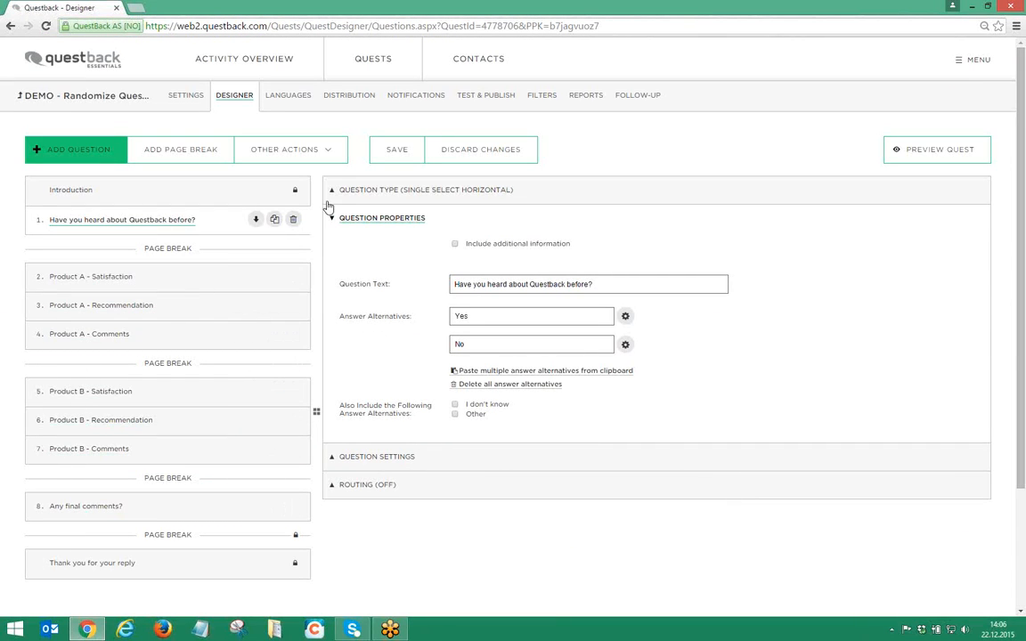
pyautogui.click(329, 160)
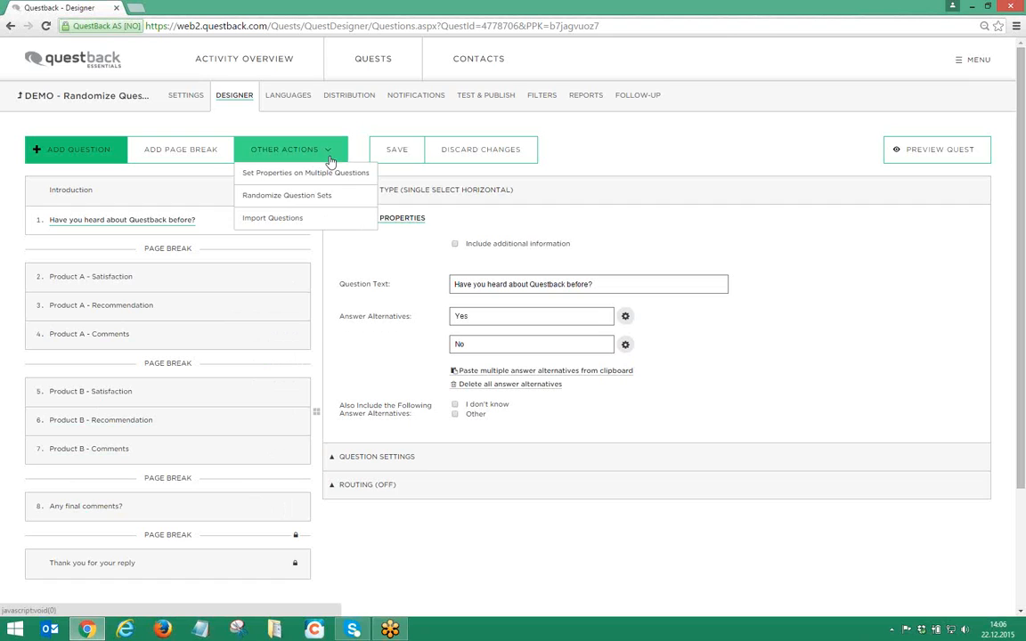
pyautogui.click(314, 203)
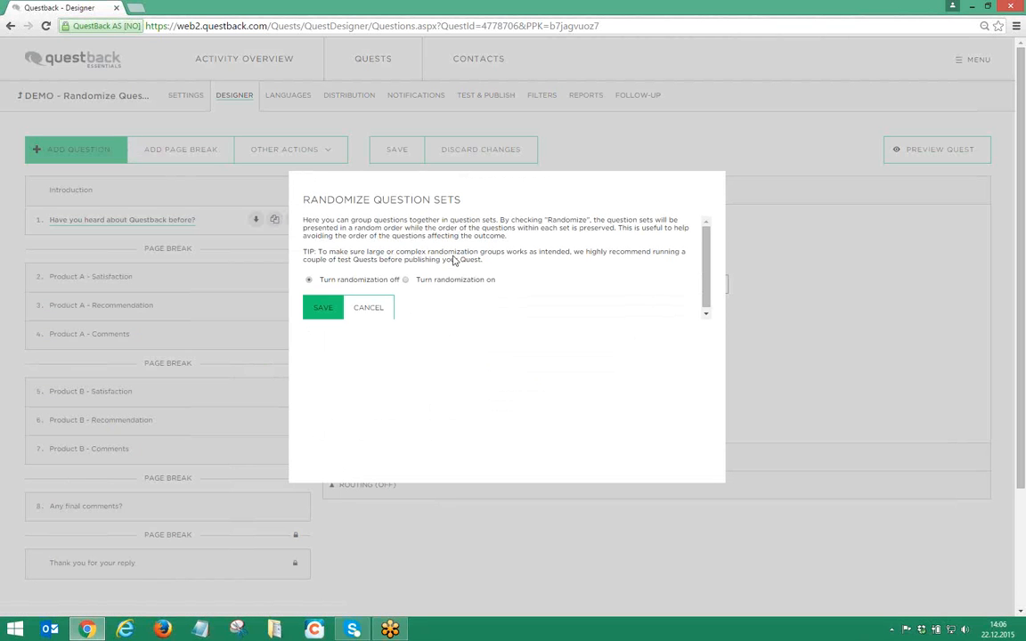
pyautogui.click(405, 281)
pyautogui.moveTo(705, 284); pyautogui.dragTo(713, 321)
# - Fill New Question Set 1 with Product A - Satisfaction, Recommendation and Comments, plus the page break that follows question 4
pyautogui.click(420, 341)
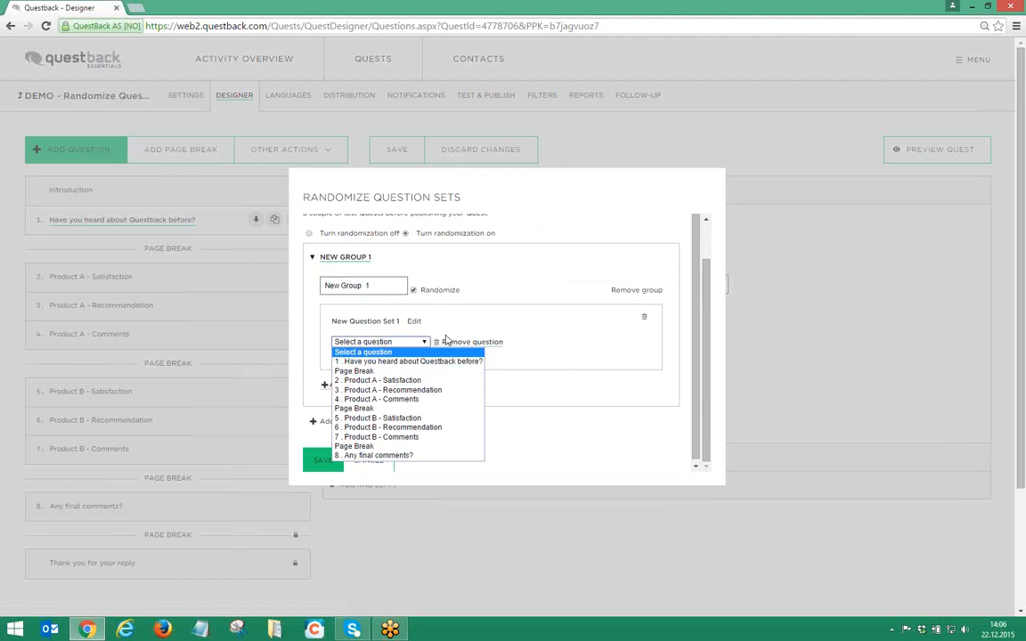
pyautogui.click(417, 380)
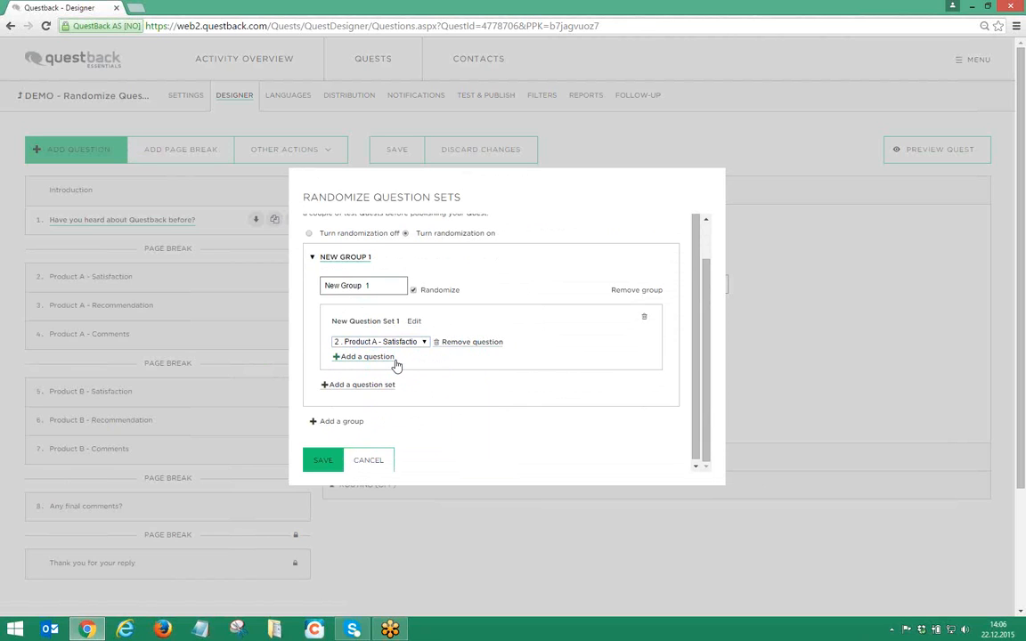
pyautogui.click(397, 357)
pyautogui.click(402, 361)
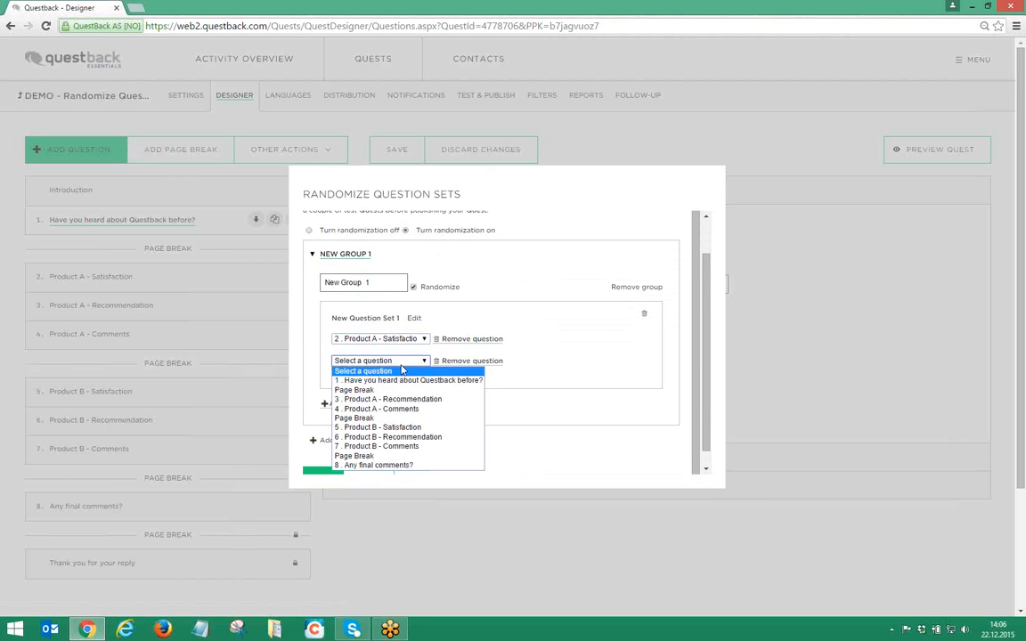
pyautogui.click(400, 403)
pyautogui.click(387, 376)
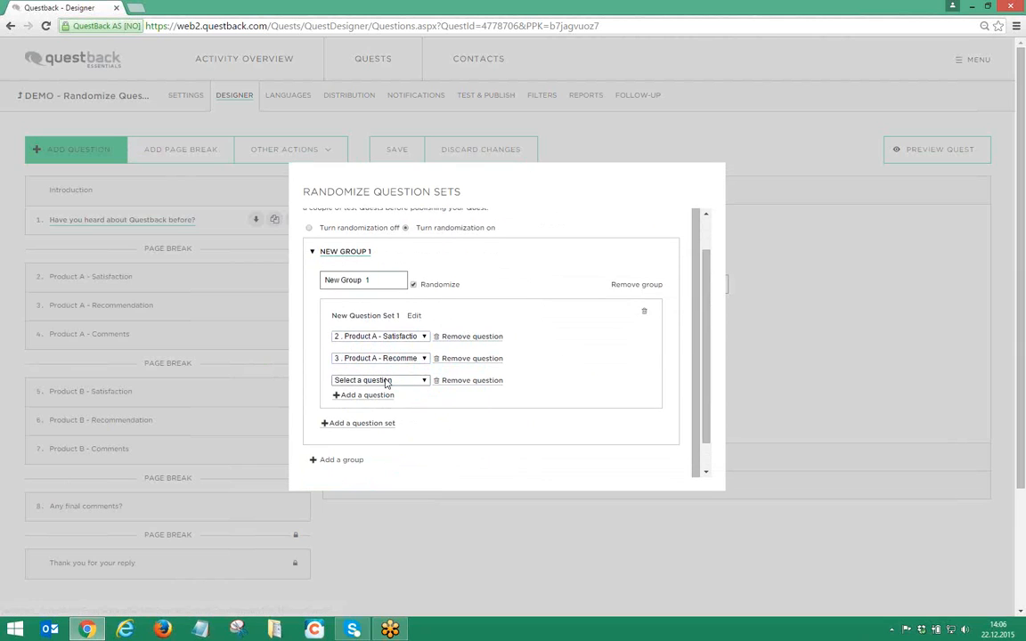
pyautogui.click(388, 381)
pyautogui.click(382, 419)
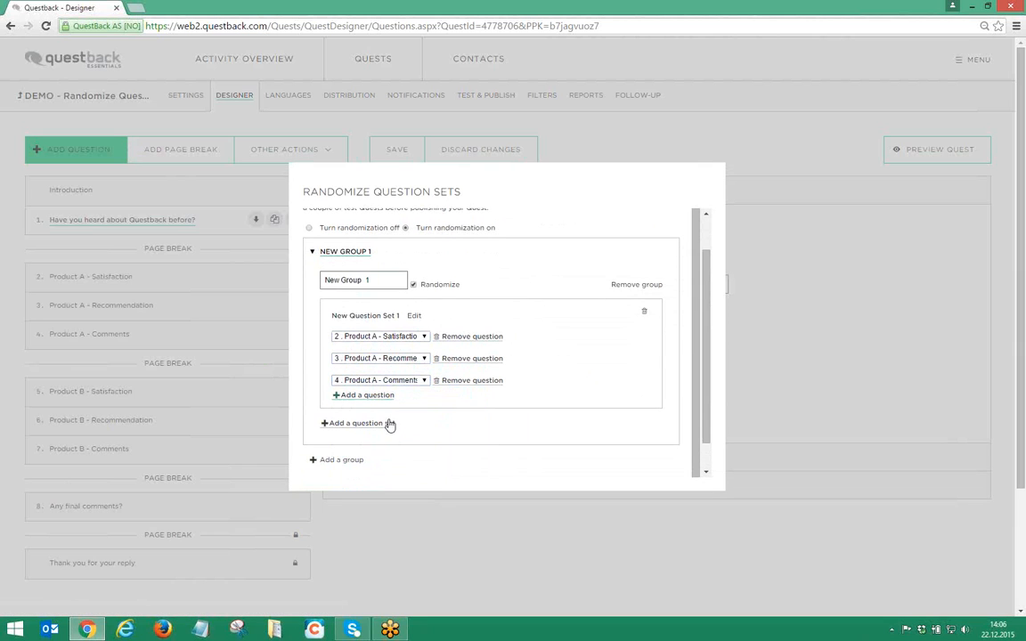
pyautogui.click(376, 396)
pyautogui.click(379, 399)
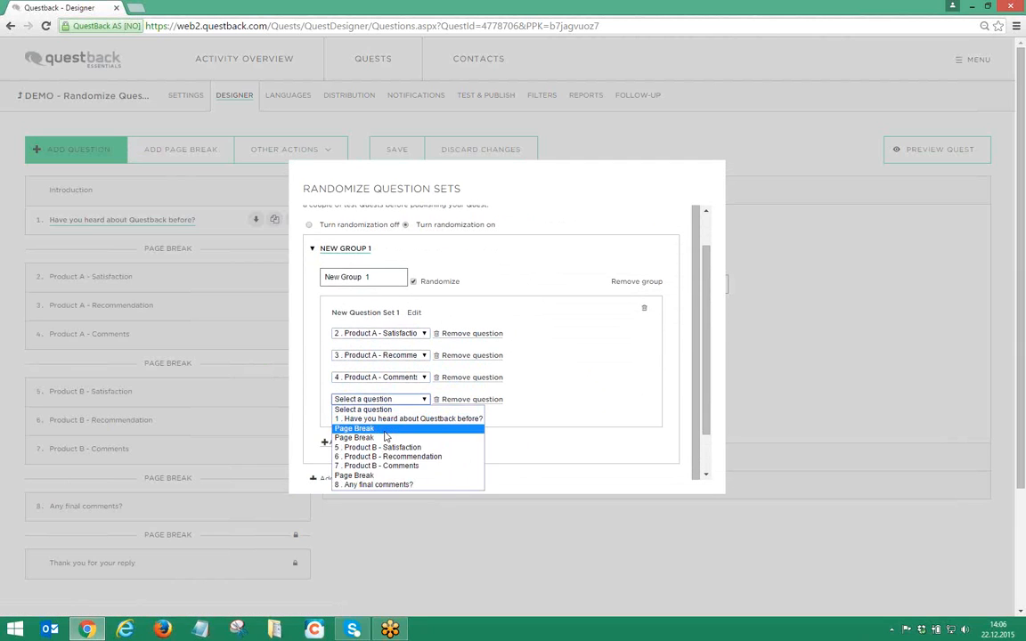
pyautogui.click(385, 440)
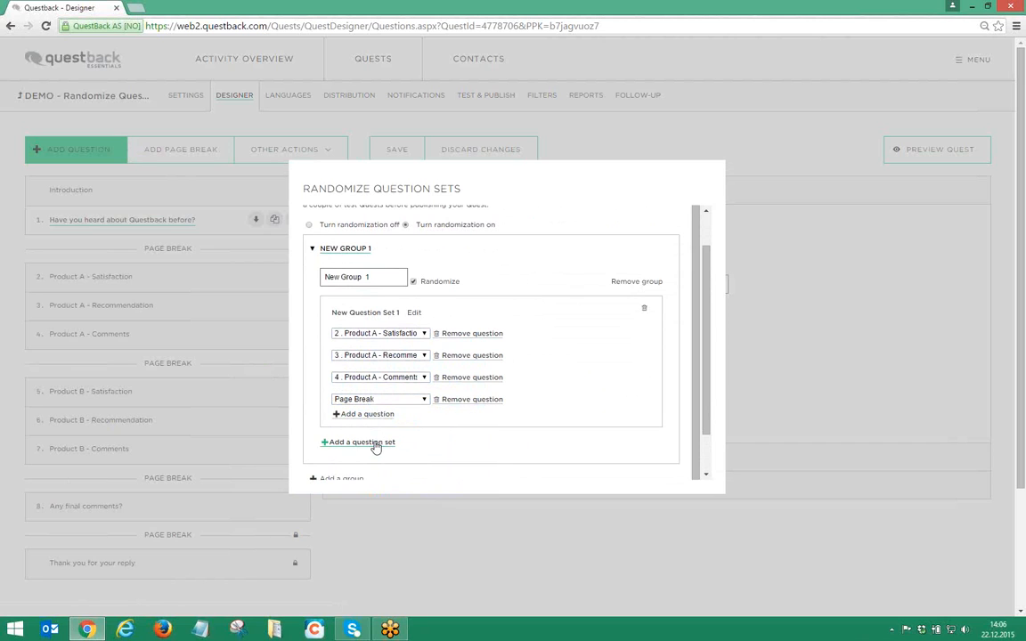
# - Add a second question set containing Product B - Satisfaction, Product B - Recommendation and Product B - Comments
pyautogui.click(378, 443)
pyautogui.scroll(-3, 381, 434)
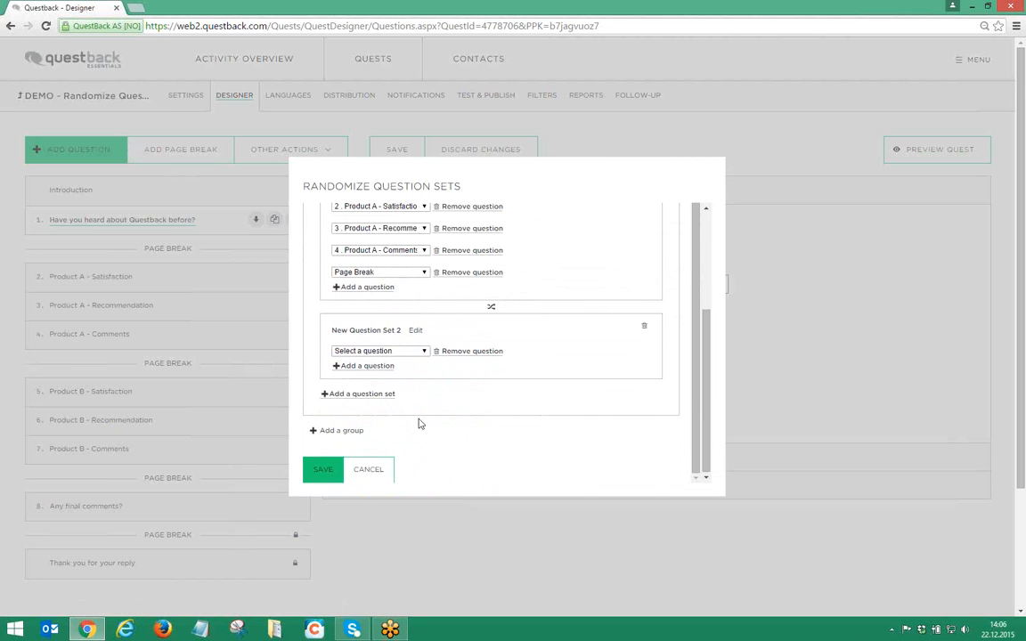
pyautogui.click(394, 353)
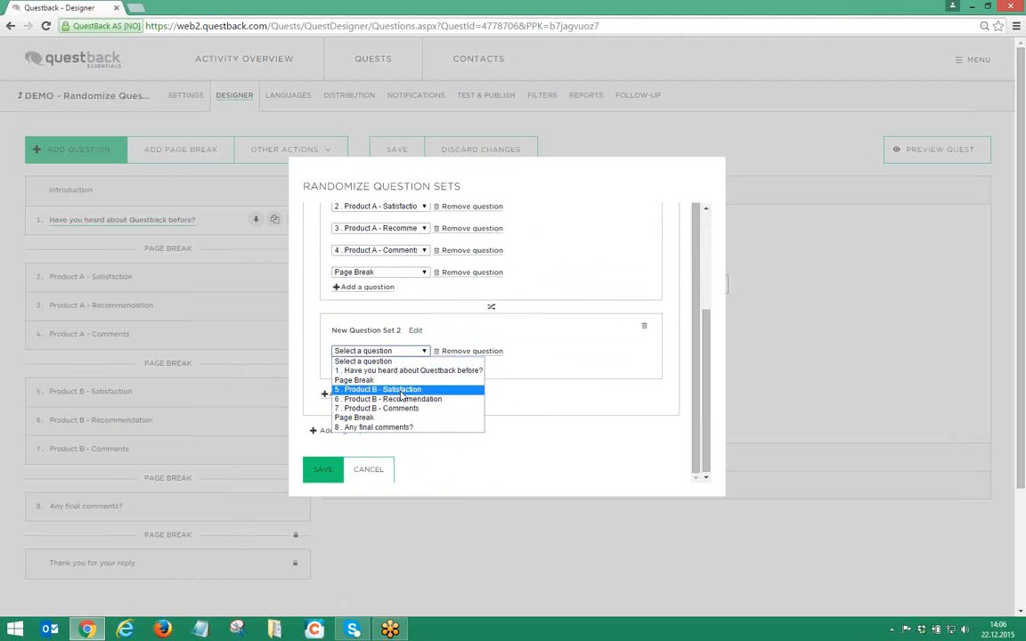
pyautogui.click(402, 394)
pyautogui.click(341, 365)
pyautogui.click(381, 370)
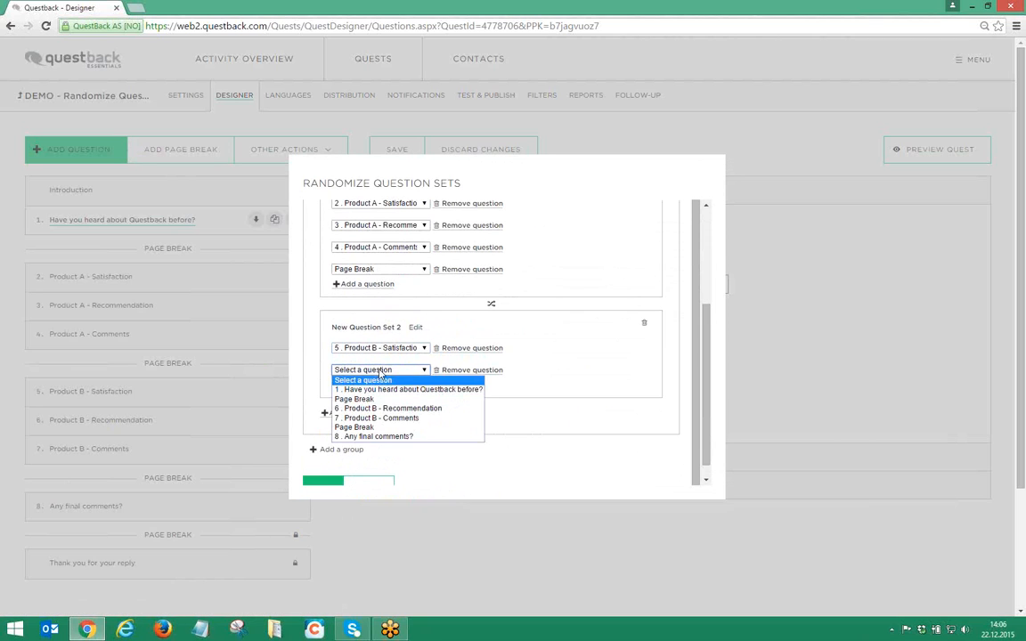
pyautogui.click(390, 408)
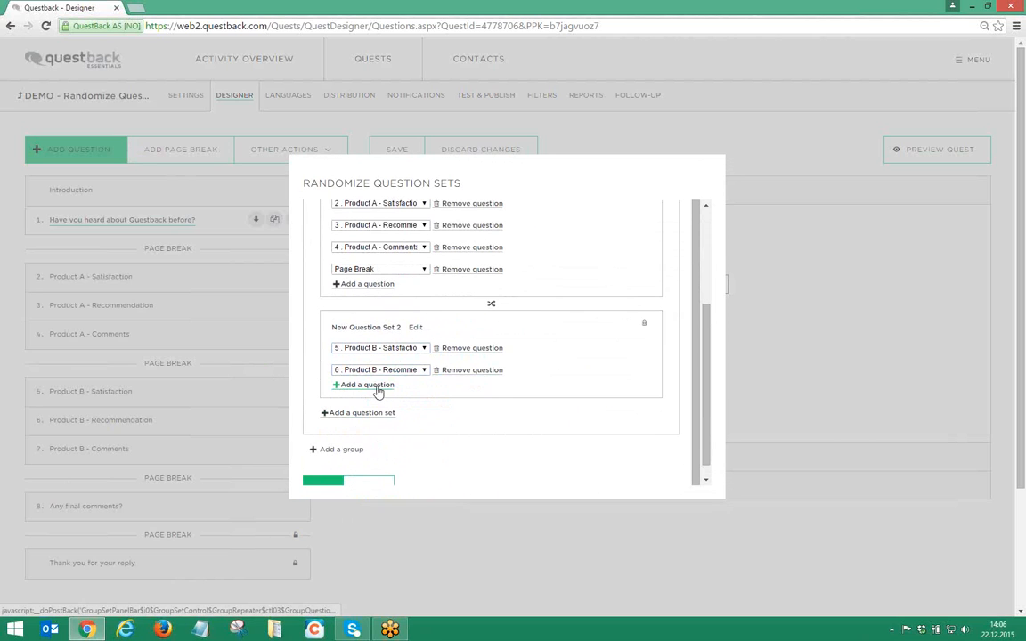
pyautogui.click(377, 390)
pyautogui.click(372, 391)
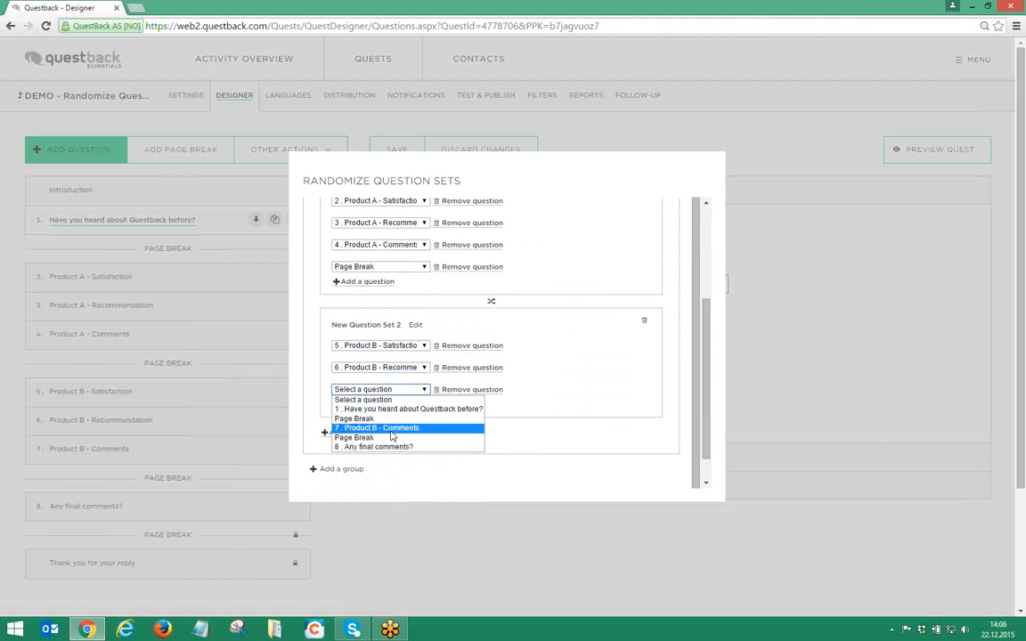
pyautogui.click(390, 433)
# - Add the page break after question 7 to New Question Set 2 and save the randomization setup
pyautogui.click(378, 408)
pyautogui.click(385, 409)
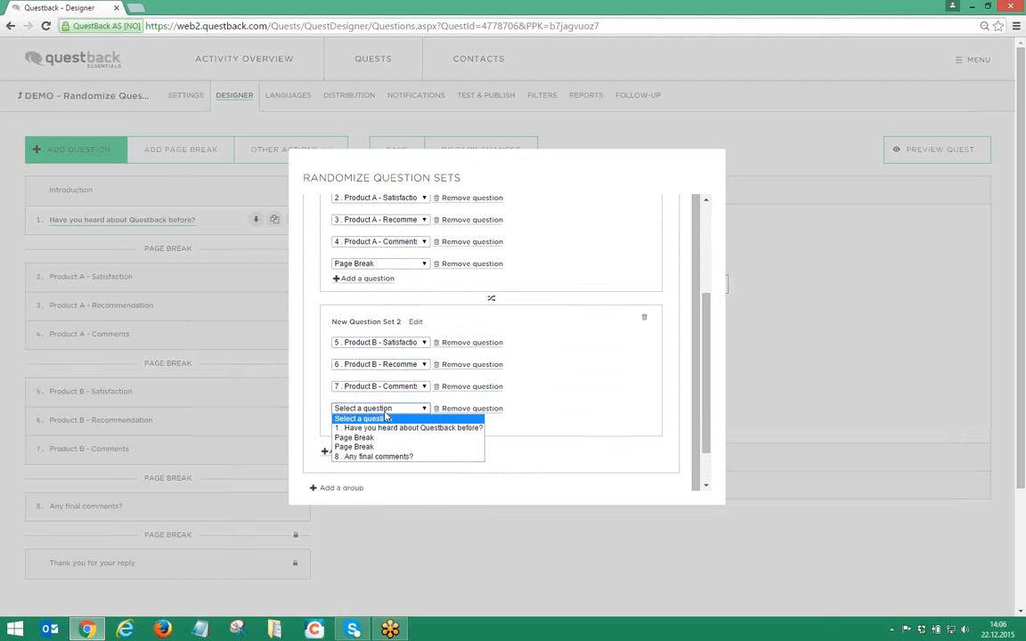
pyautogui.click(386, 447)
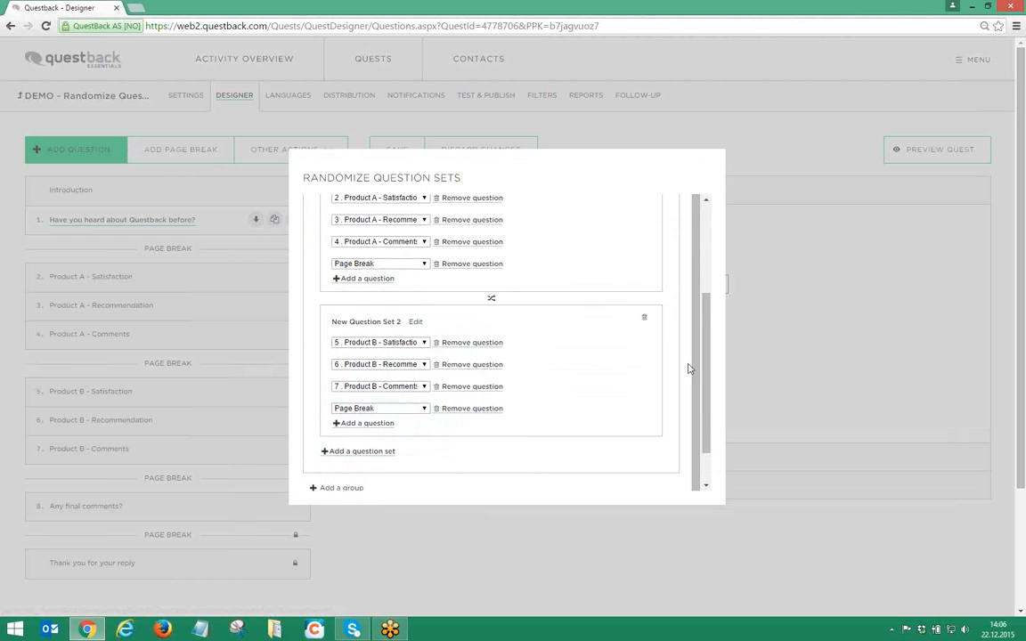
pyautogui.moveTo(708, 366); pyautogui.dragTo(710, 401)
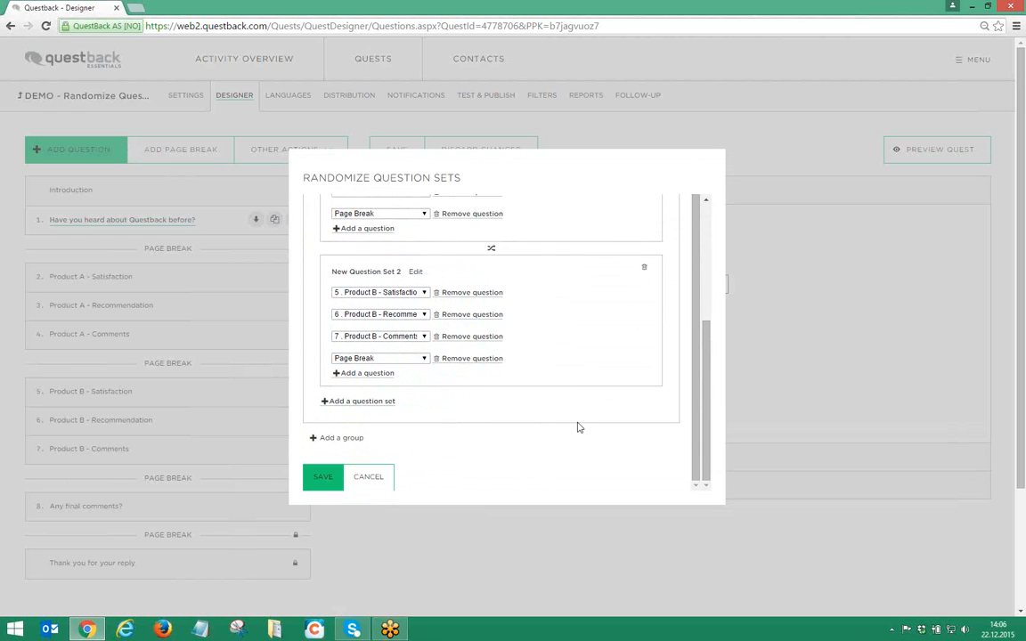
pyautogui.click(322, 478)
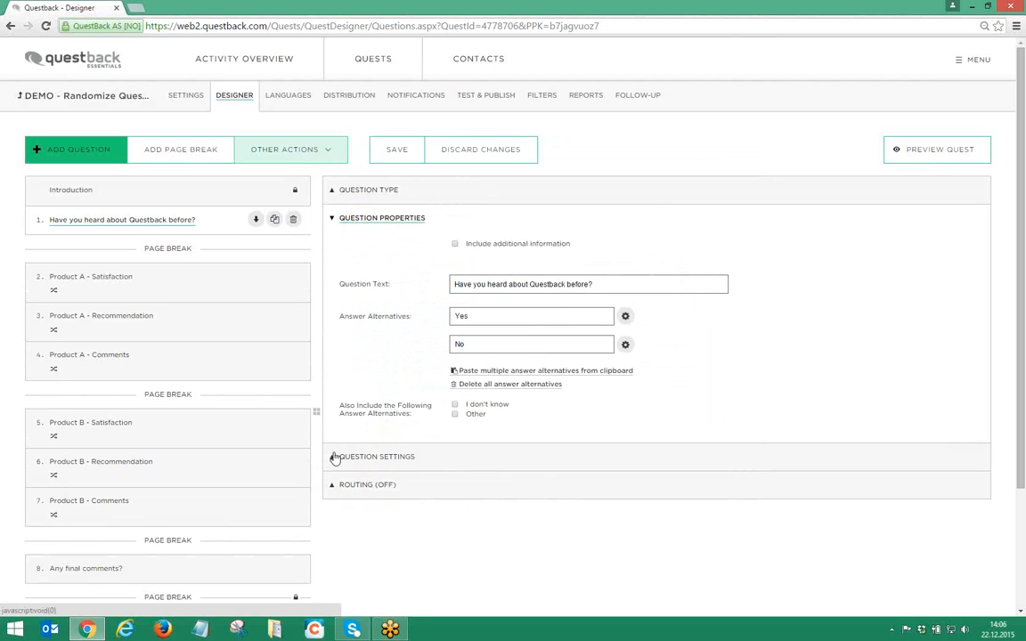
# - Review both question sets of New Group 1 in the question set randomization setup and save it again
pyautogui.click(329, 163)
pyautogui.click(325, 198)
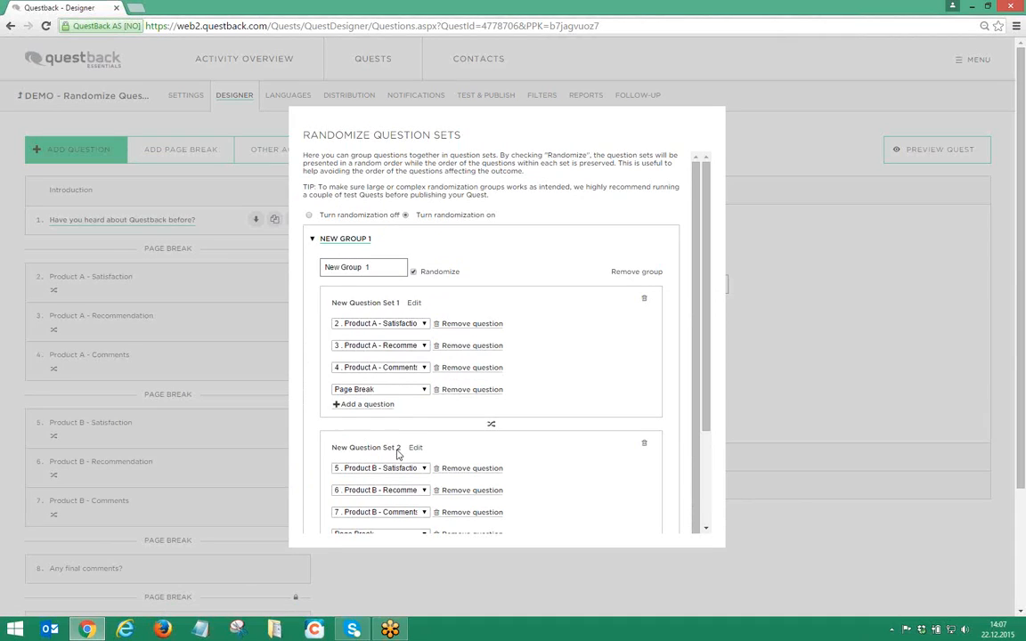
pyautogui.moveTo(708, 373); pyautogui.dragTo(712, 418)
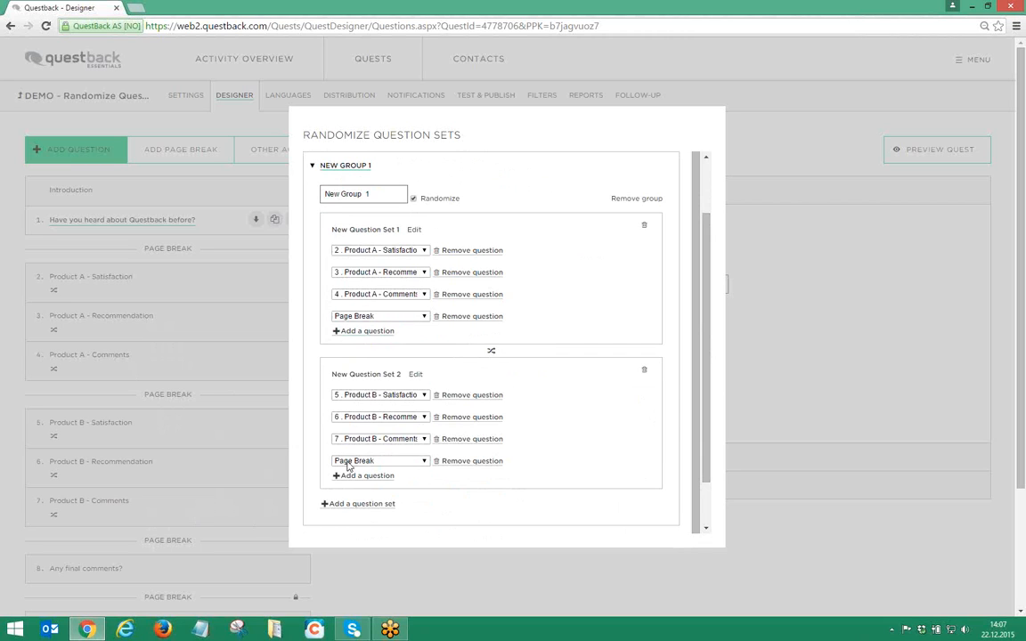
pyautogui.scroll(-2, 715, 379)
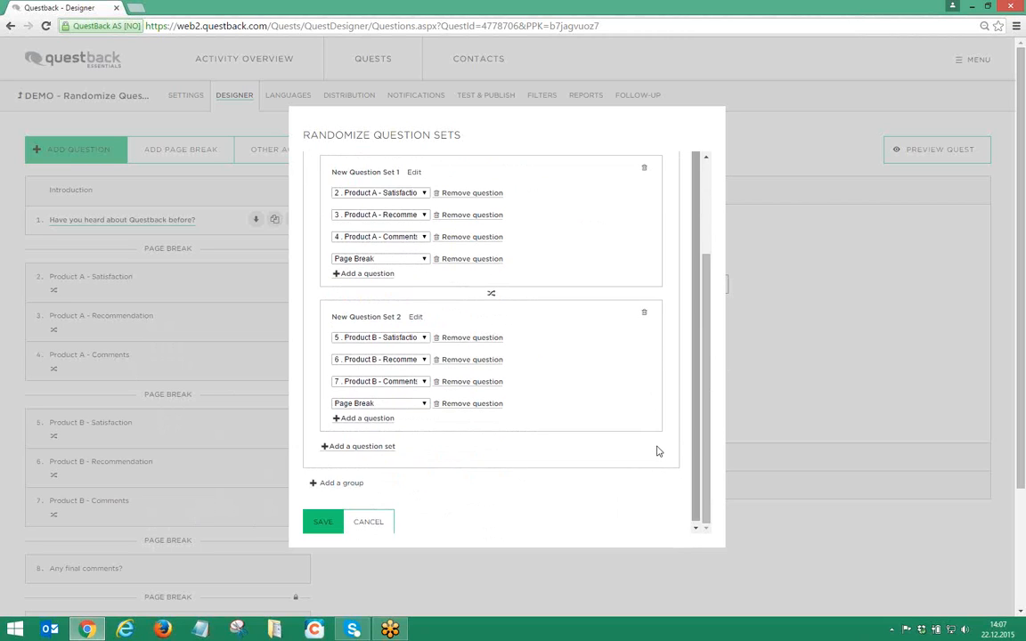
pyautogui.click(324, 523)
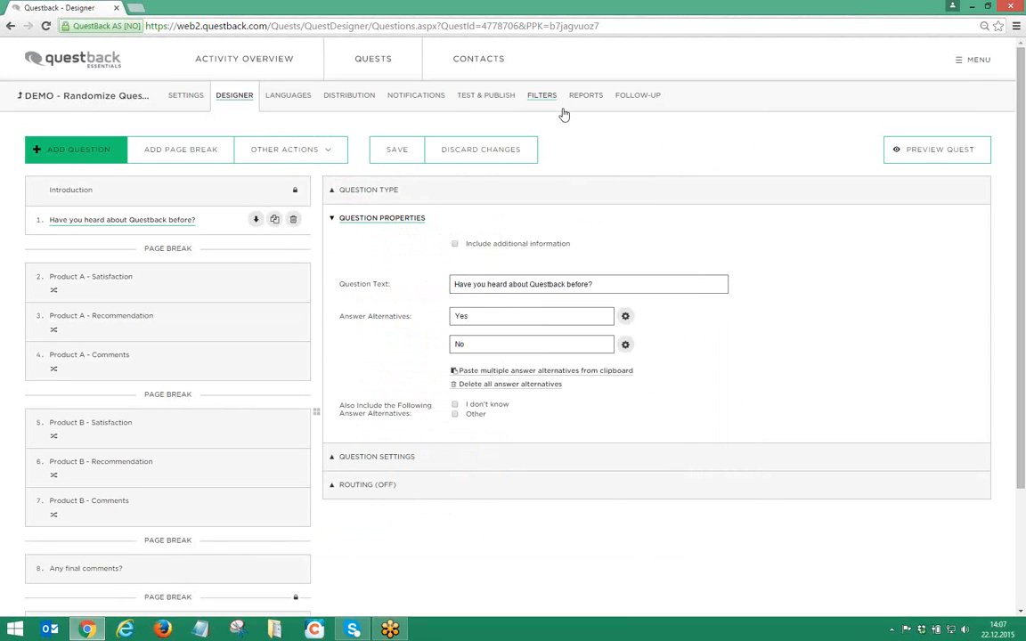
# - Run a test of the quest, advance past the introduction page to check which product set comes first, and close the test
pyautogui.click(490, 96)
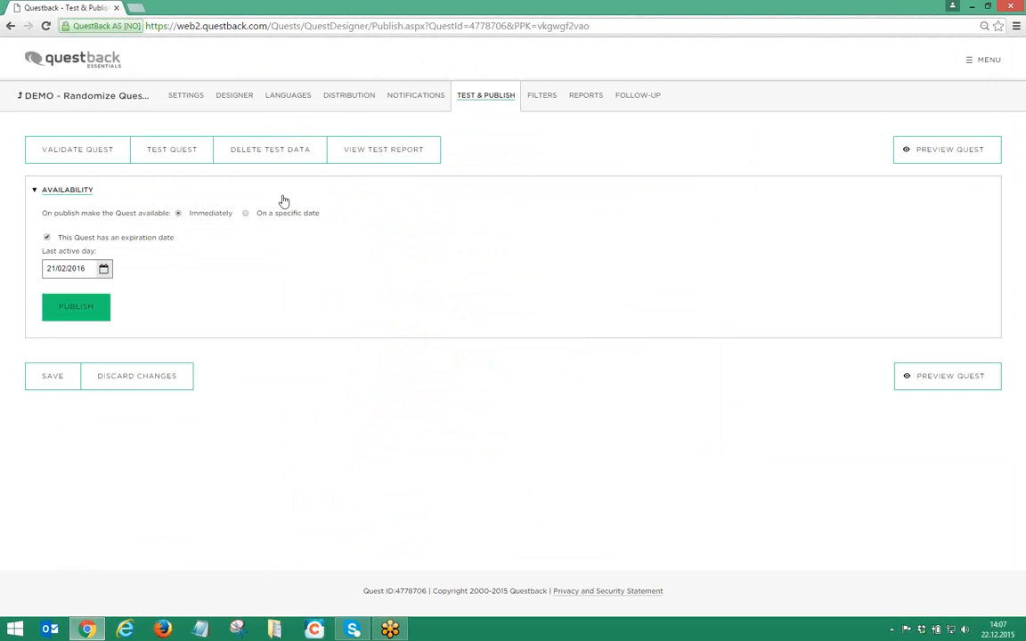
pyautogui.click(185, 150)
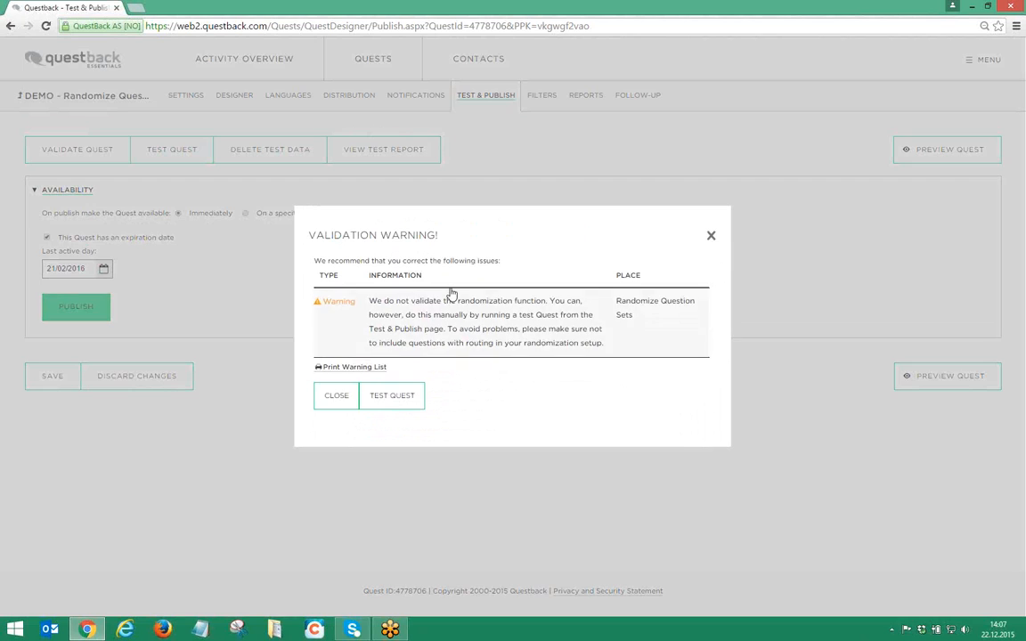
pyautogui.click(405, 400)
pyautogui.click(388, 269)
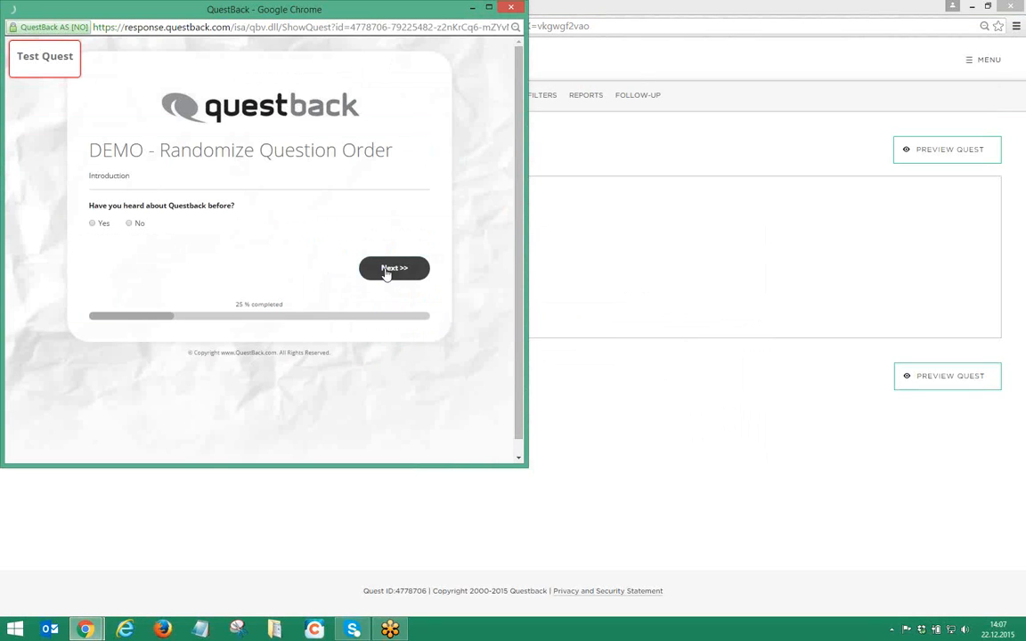
pyautogui.click(511, 7)
# - Test the quest a second time, advancing past the introduction page to compare the product set order, and close the test window
pyautogui.click(184, 149)
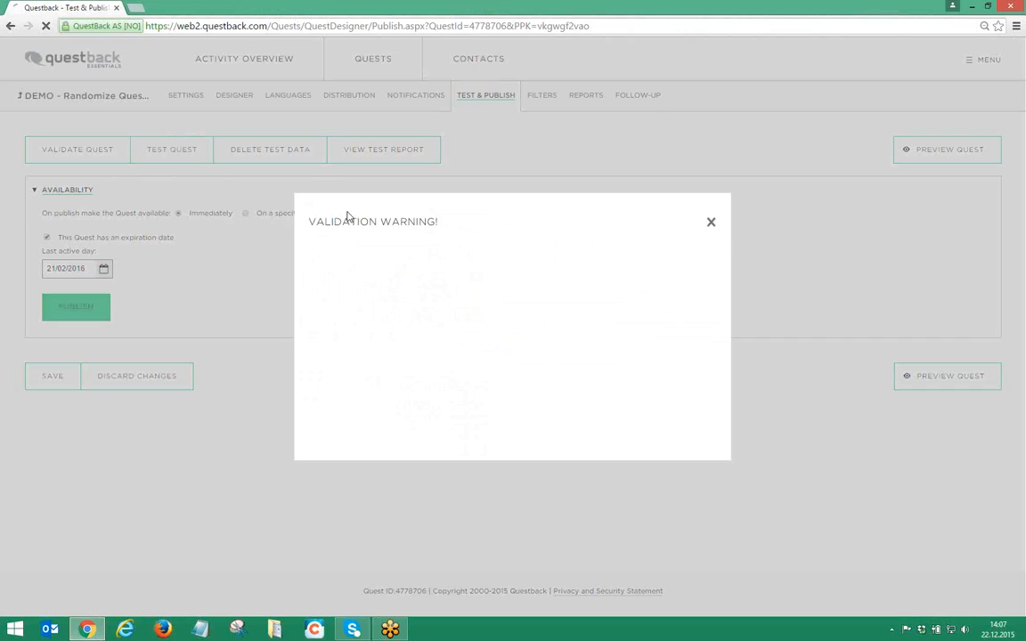
pyautogui.click(397, 394)
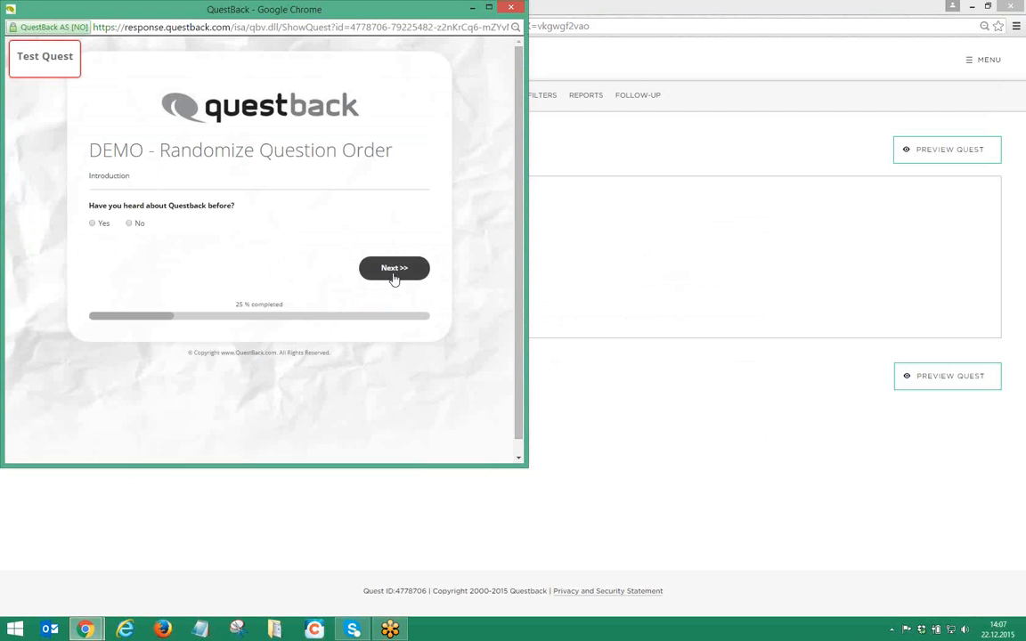
pyautogui.click(393, 269)
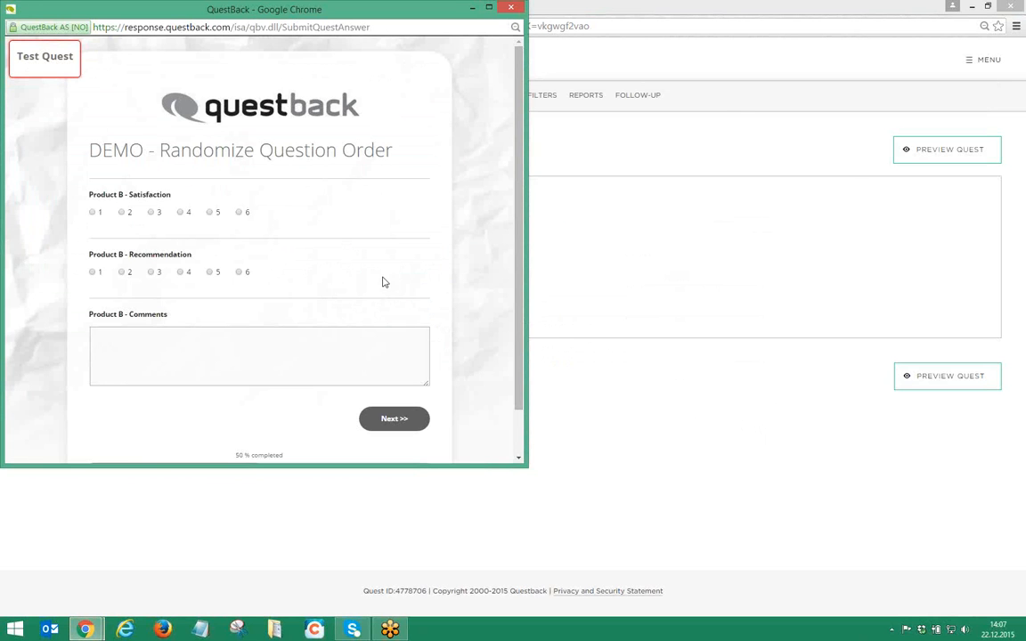
pyautogui.click(512, 10)
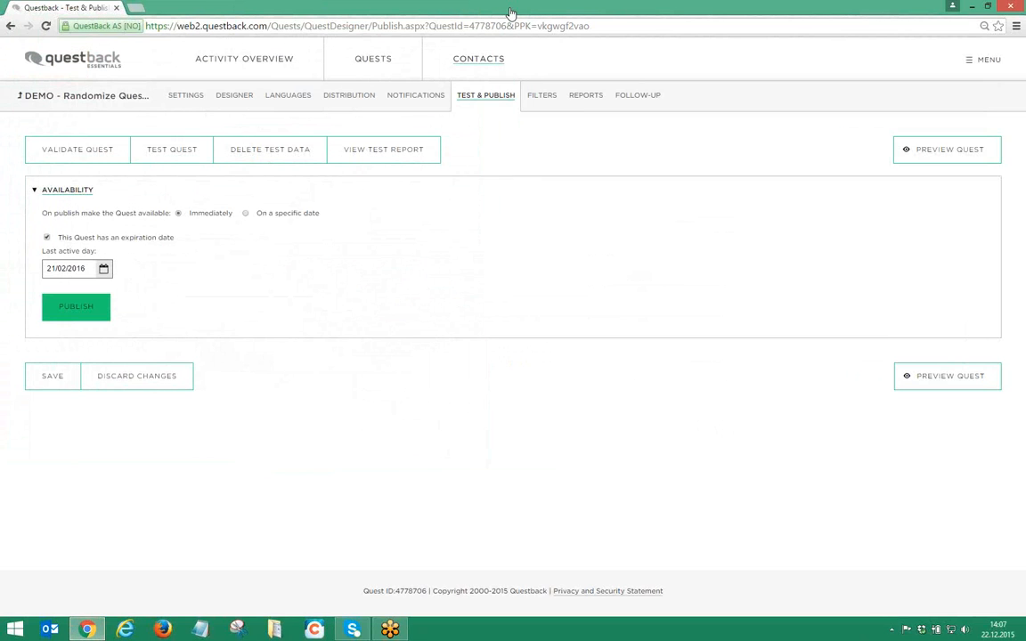